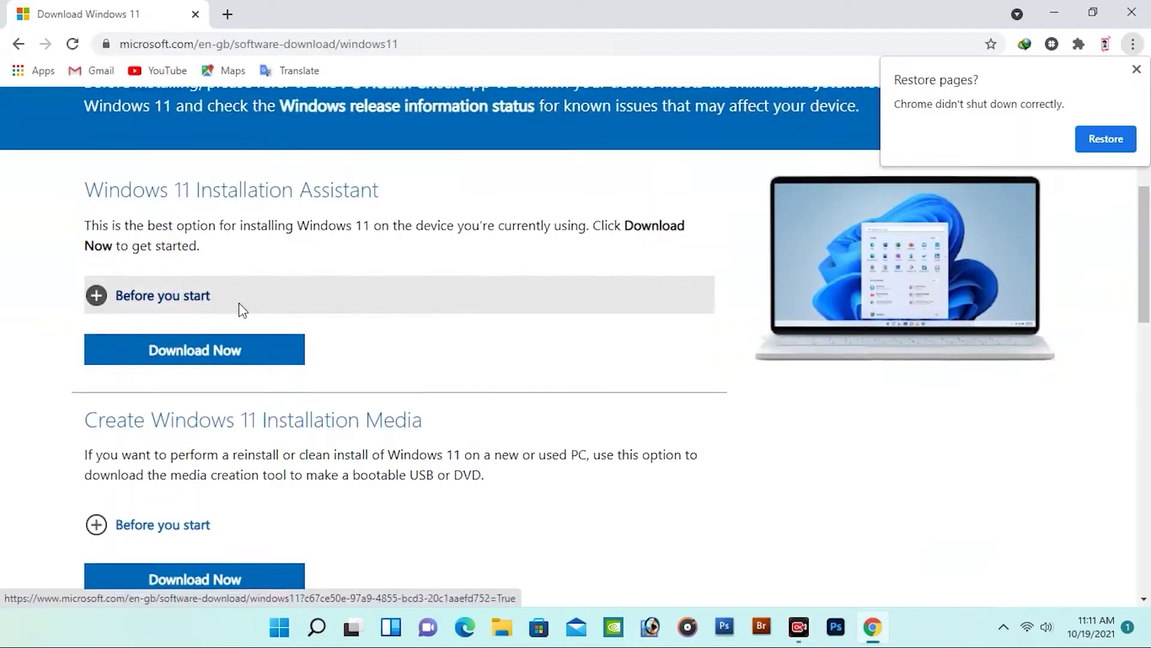
- Choose Windows 11 in the Disk Image (ISO) section of the download page and request its download
scroll(239, 336, "down", 7)
scroll(251, 360, "down", 4)
scroll(270, 339, "up", 4)
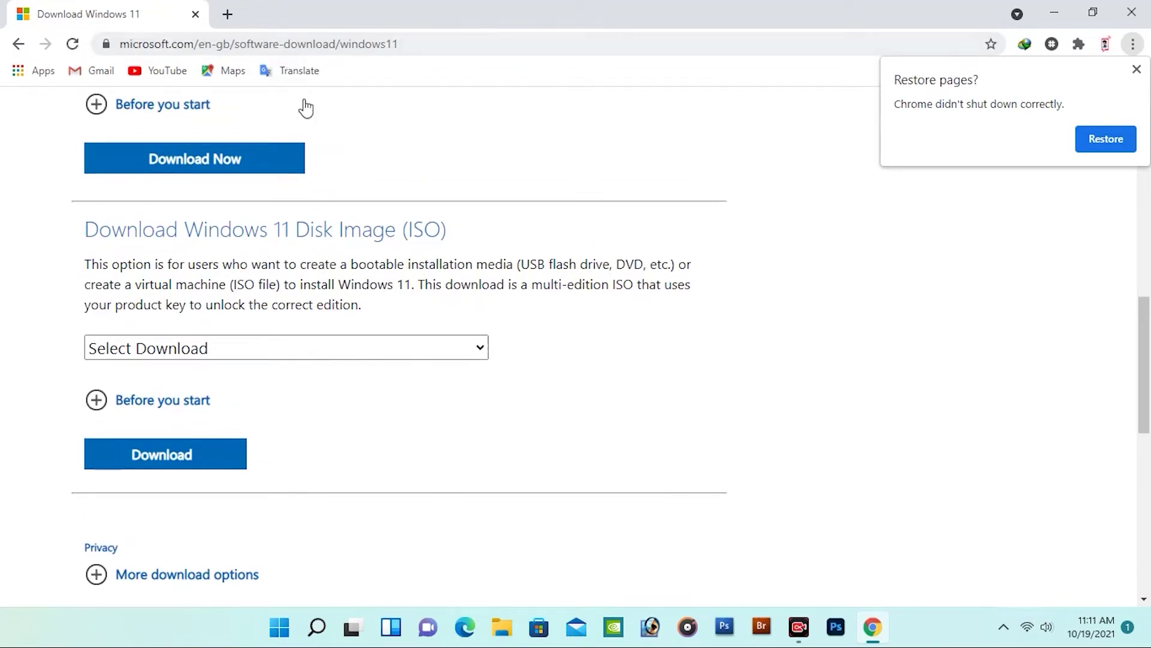
left_click(236, 353)
left_click(258, 395)
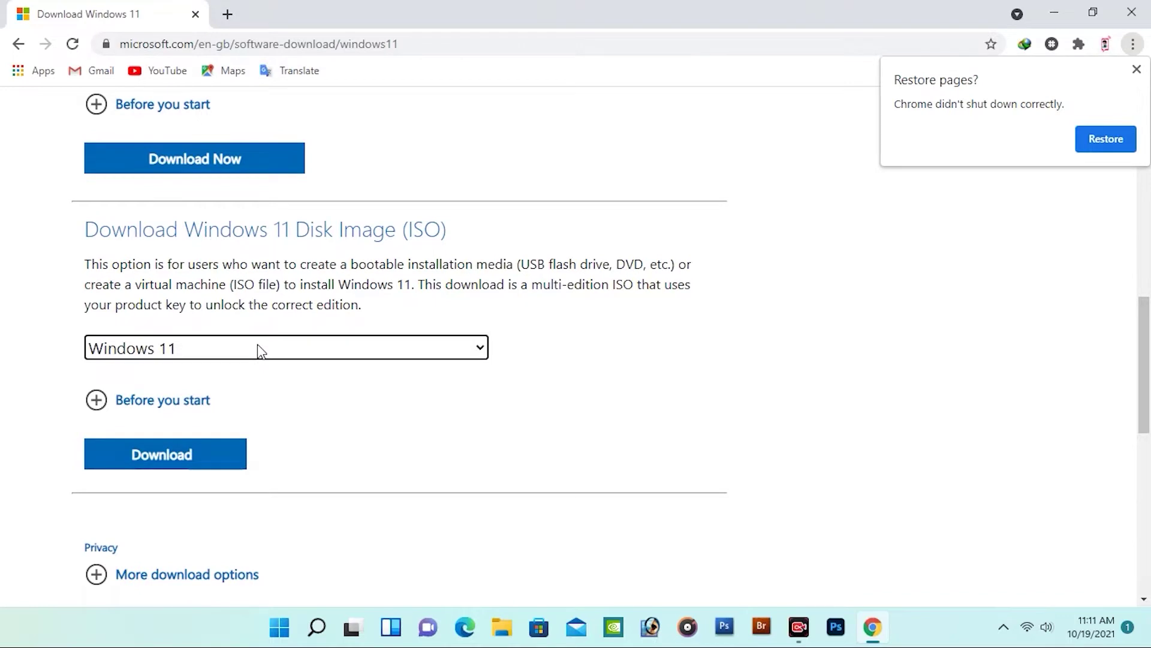
left_click(262, 350)
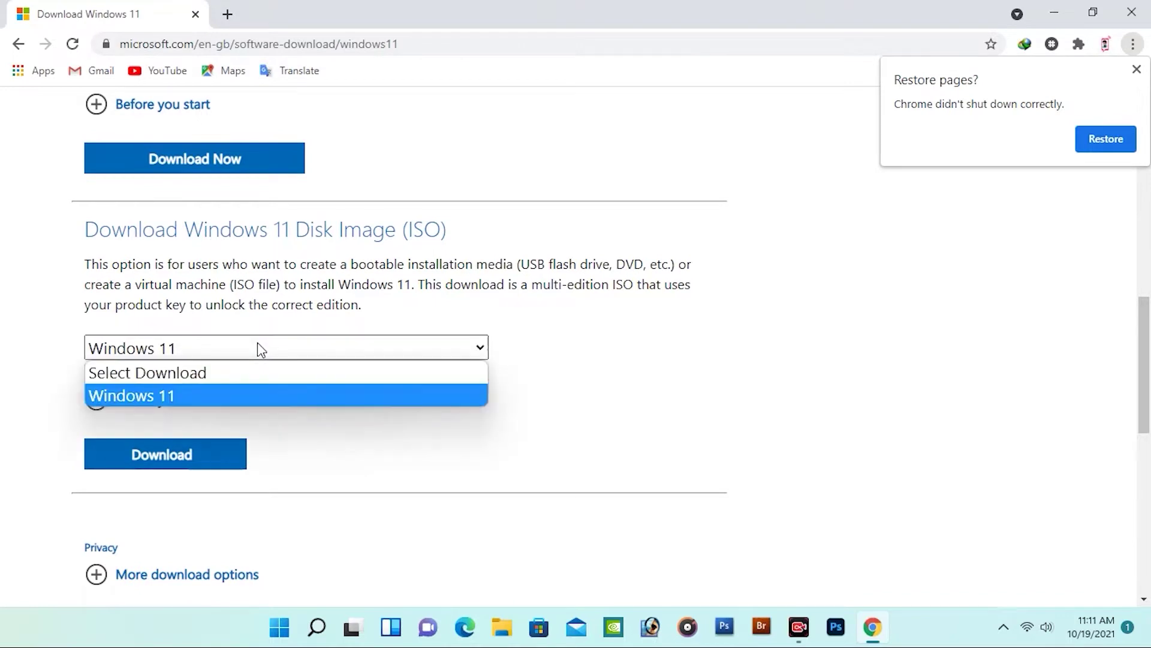
left_click(200, 395)
scroll(293, 372, "down", 3)
left_click(197, 287)
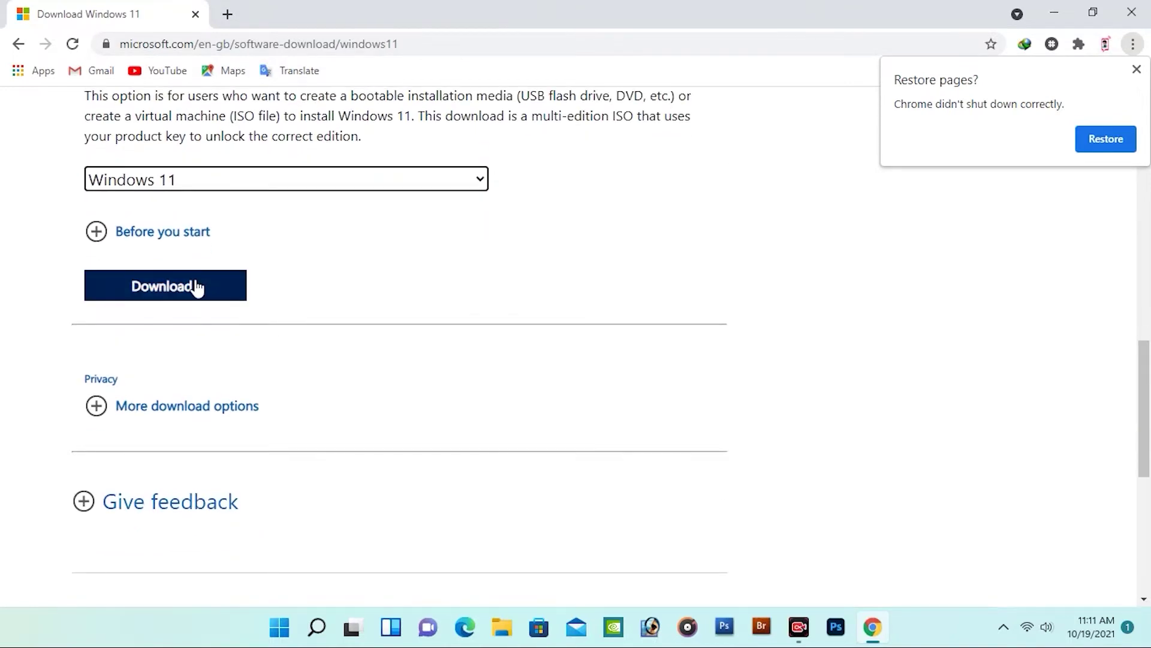
- Set the product language to English, confirm it, and find the 64-bit download link
scroll(195, 282, "down", 1)
scroll(234, 400, "down", 4)
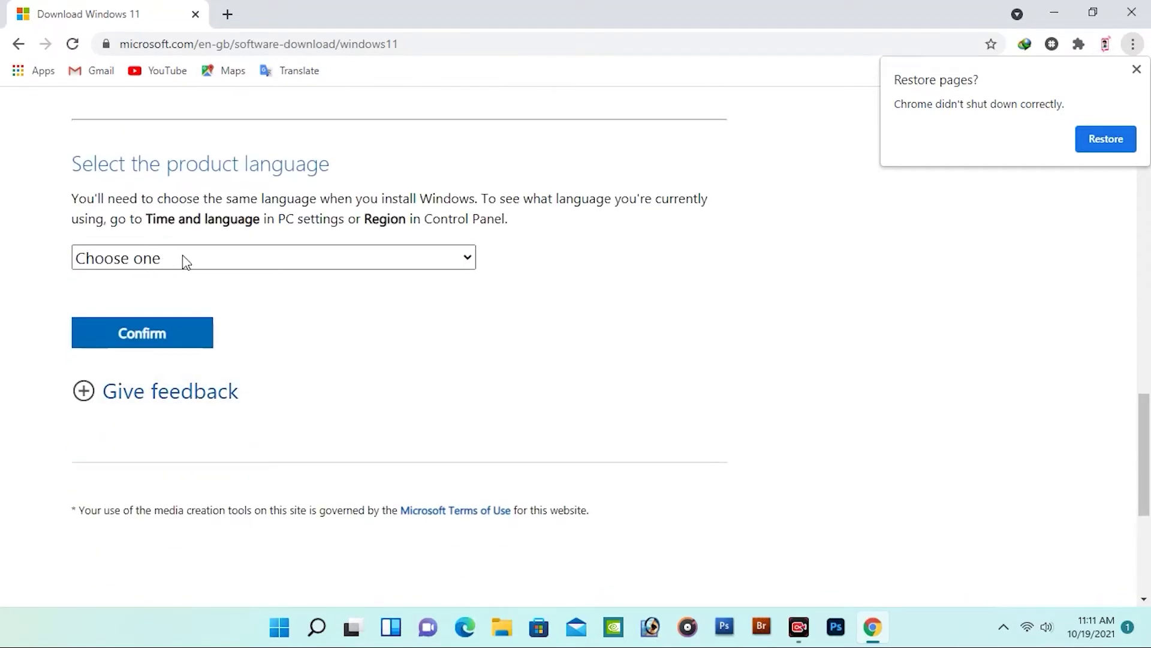
left_click(187, 262)
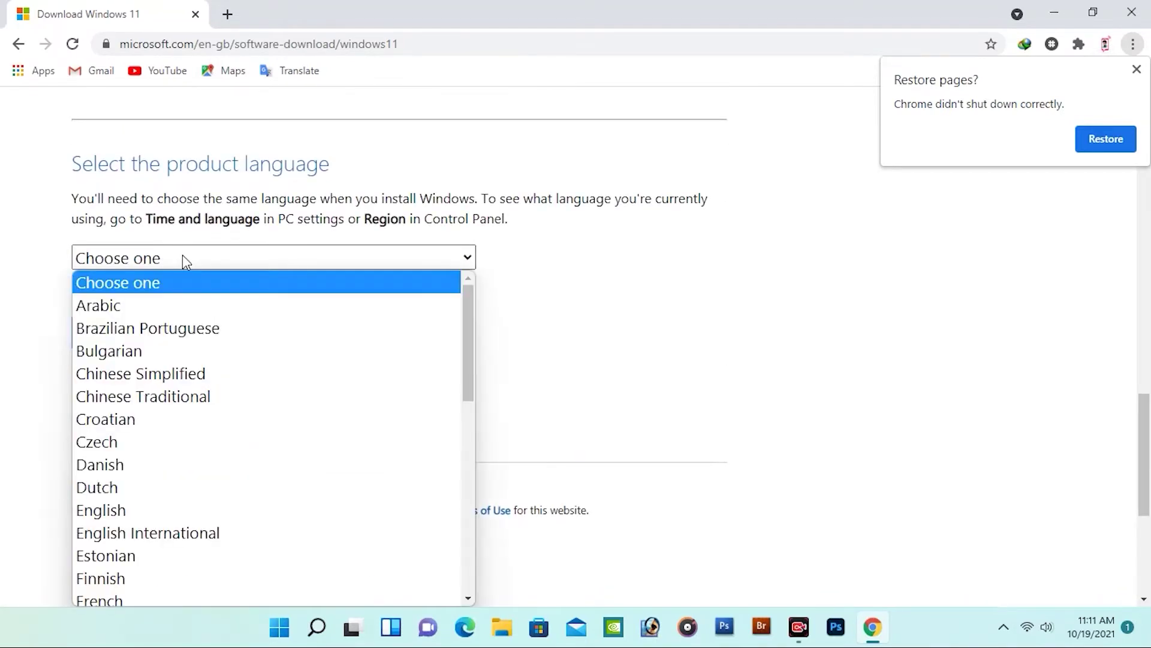
left_click(189, 510)
scroll(216, 408, "down", 3)
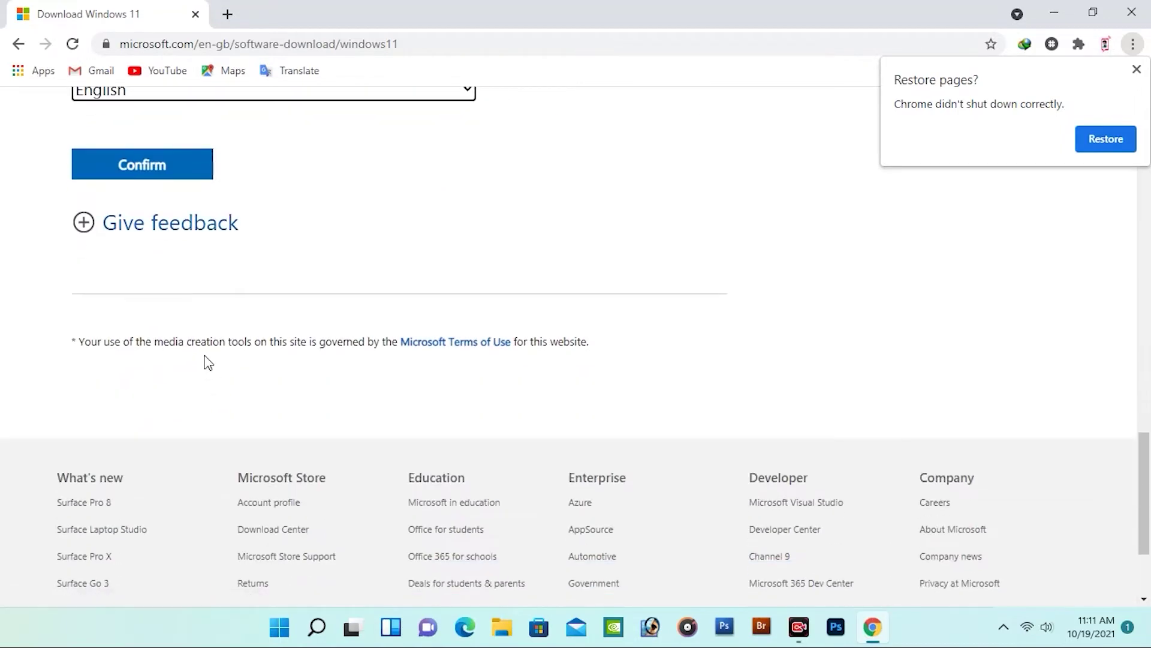
left_click(150, 168)
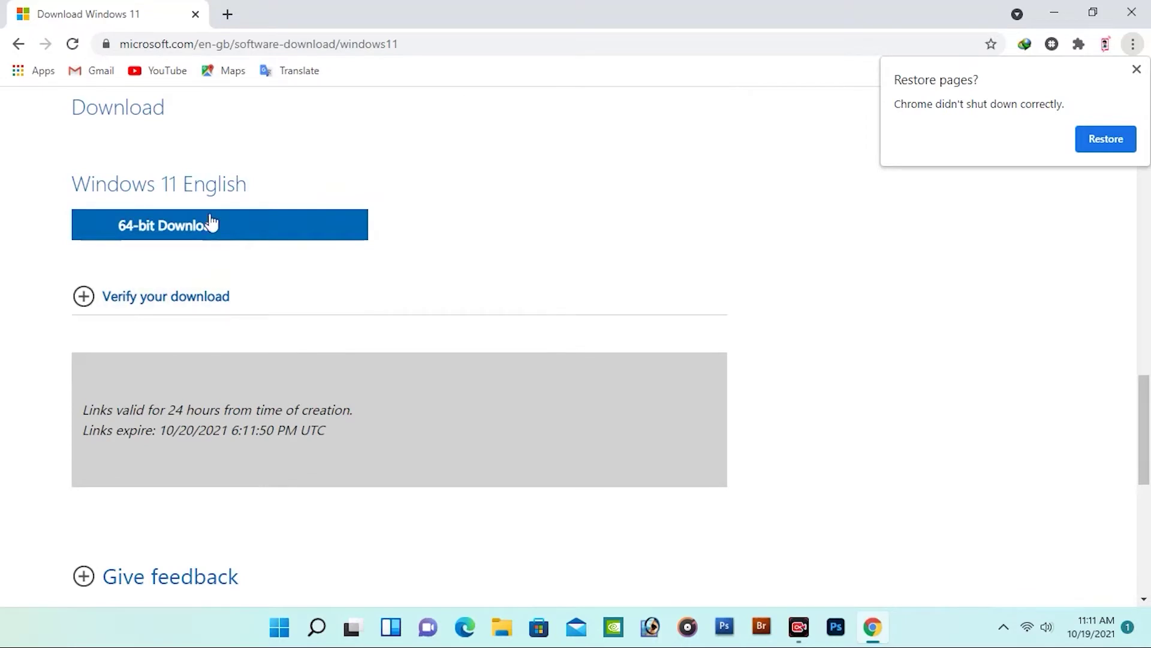
scroll(203, 210, "up", 1)
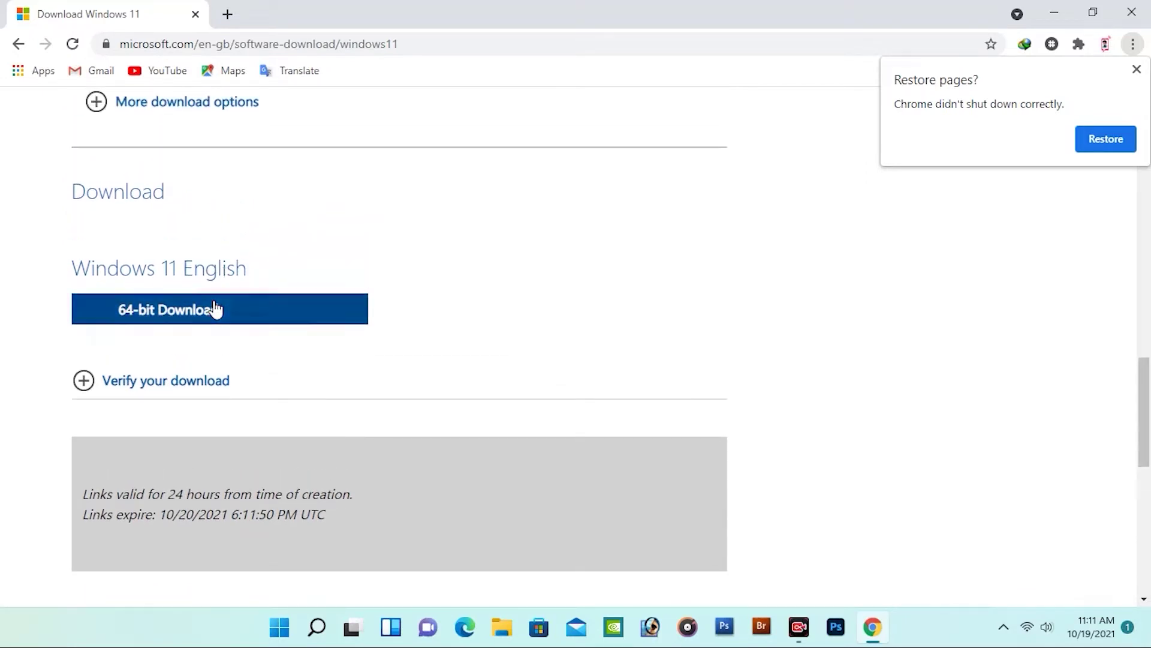
scroll(178, 423, "down", 4)
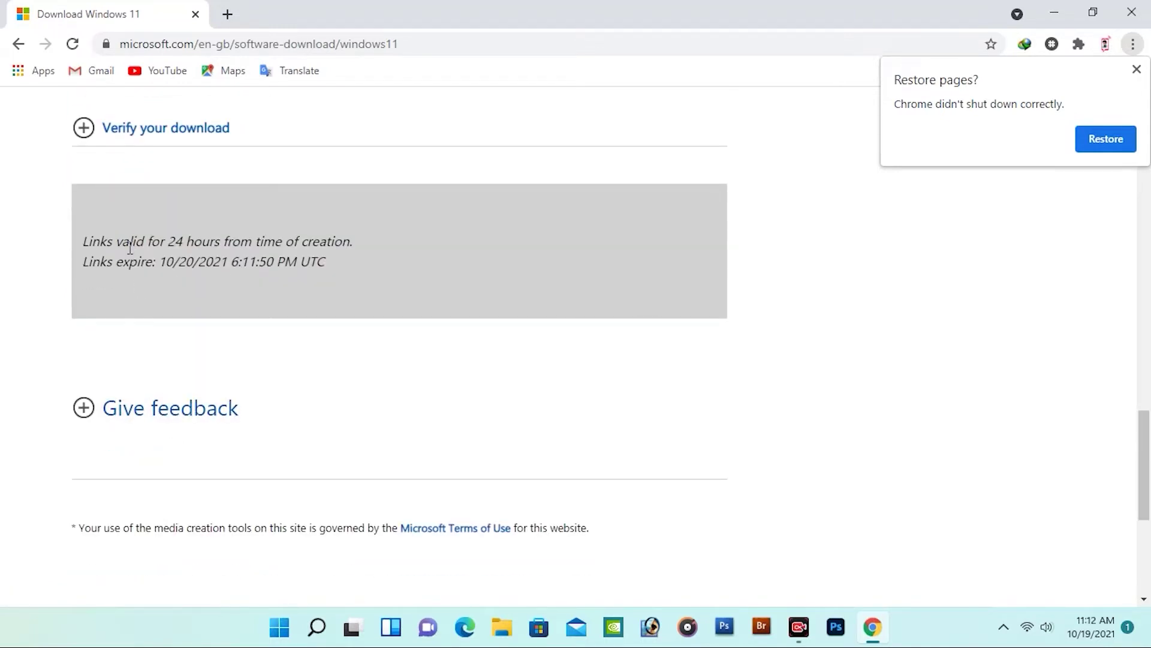
scroll(129, 248, "up", 1)
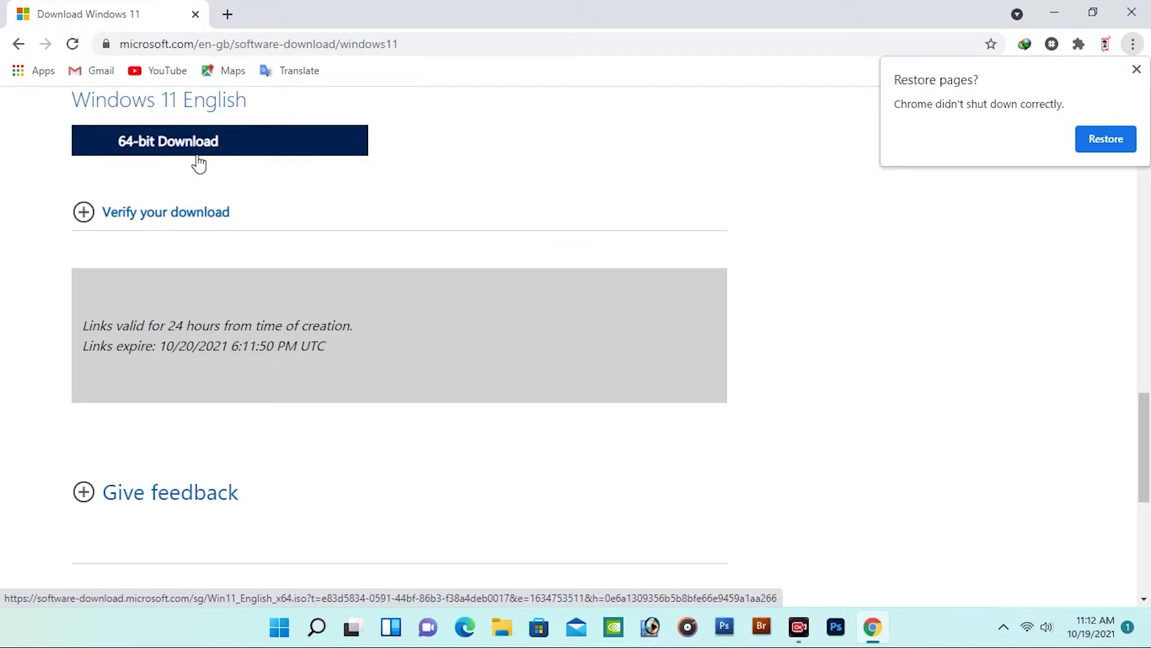
- Switch to File Explorer and open the os folder on New Volume (D:)
key("super+e")
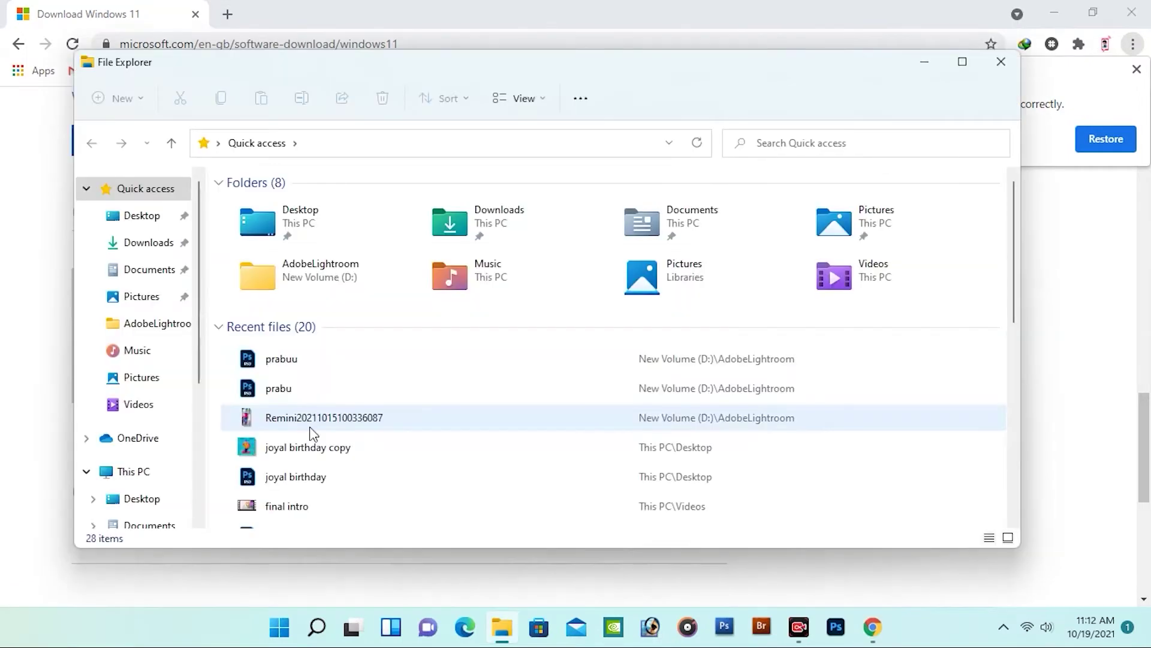
scroll(8, 141, "down", 3)
scroll(134, 404, "down", 3)
left_click(143, 436)
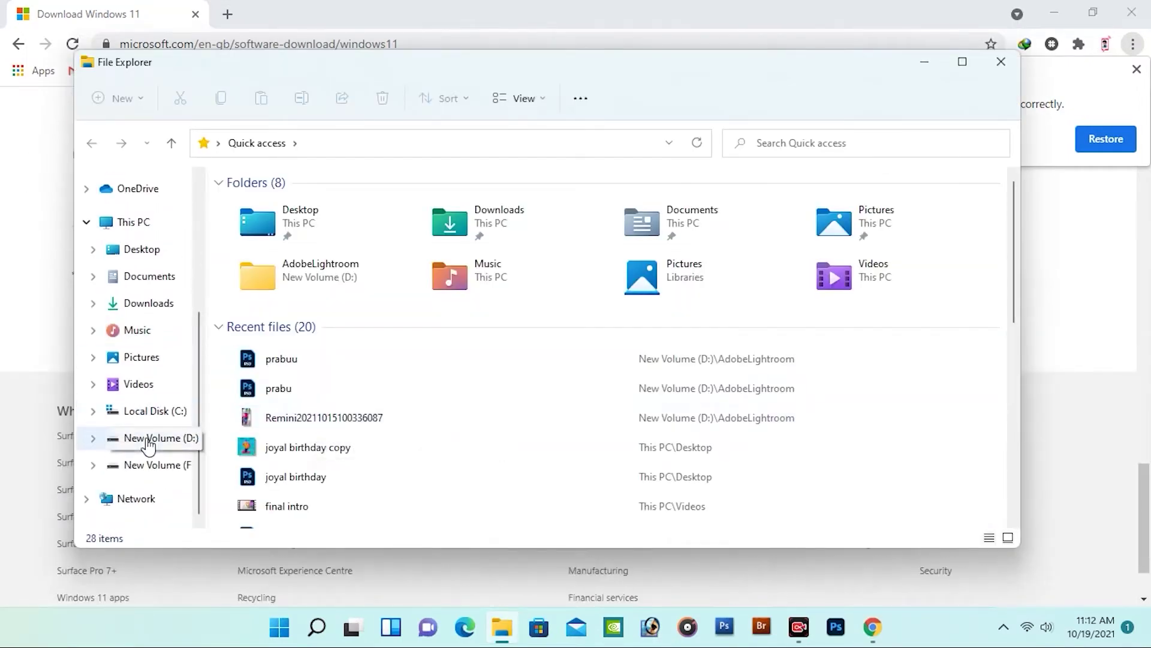
left_click(259, 231)
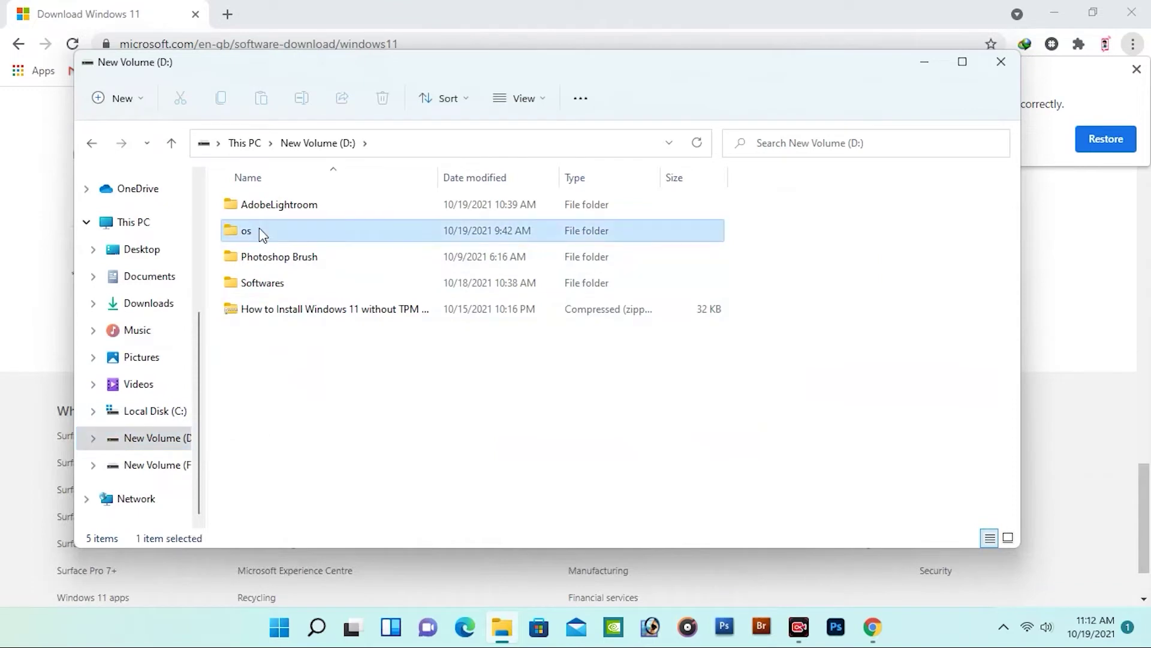
double_click(259, 231)
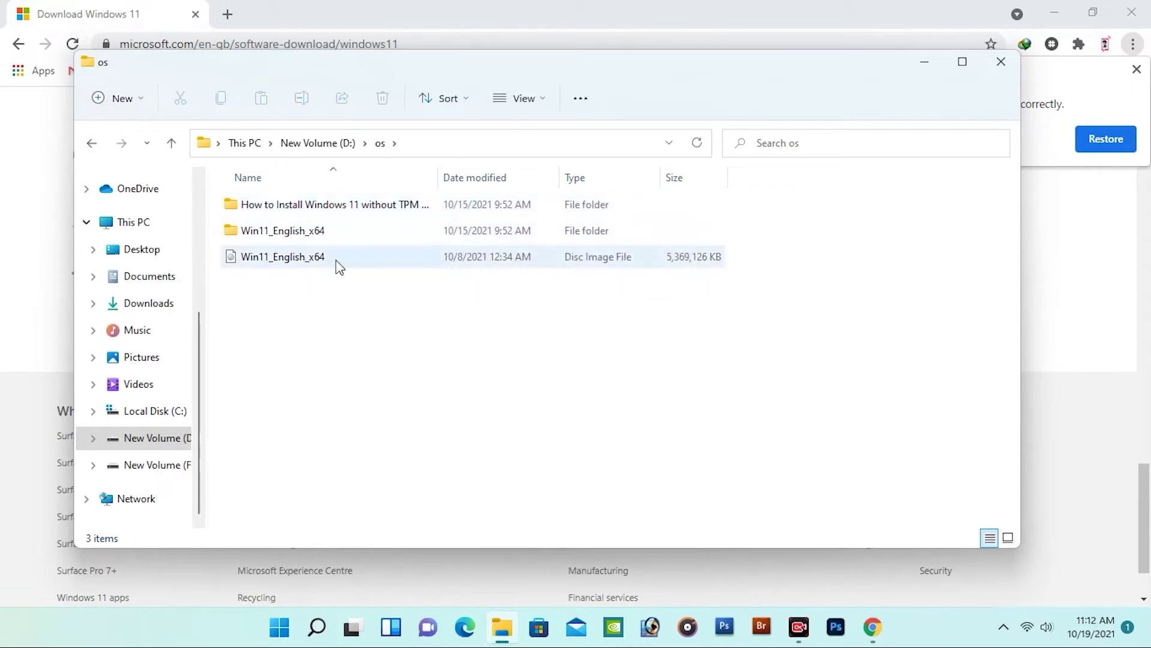
- Look through the sources folder inside the extracted Win11_English_x64 folder
double_click(295, 233)
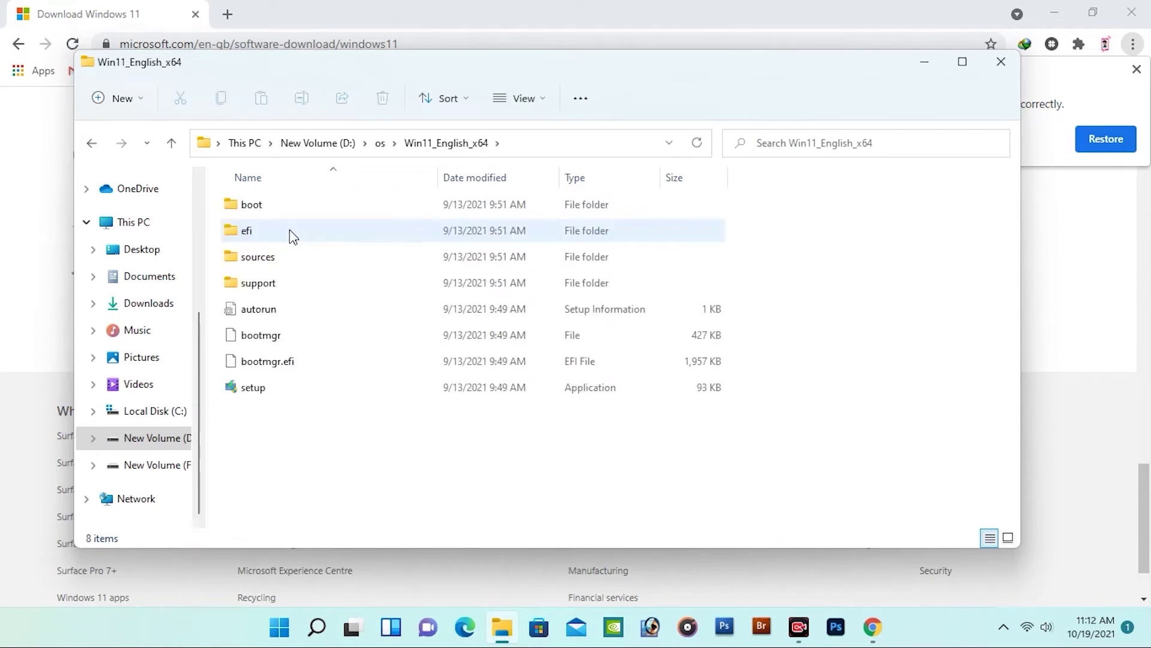
double_click(271, 263)
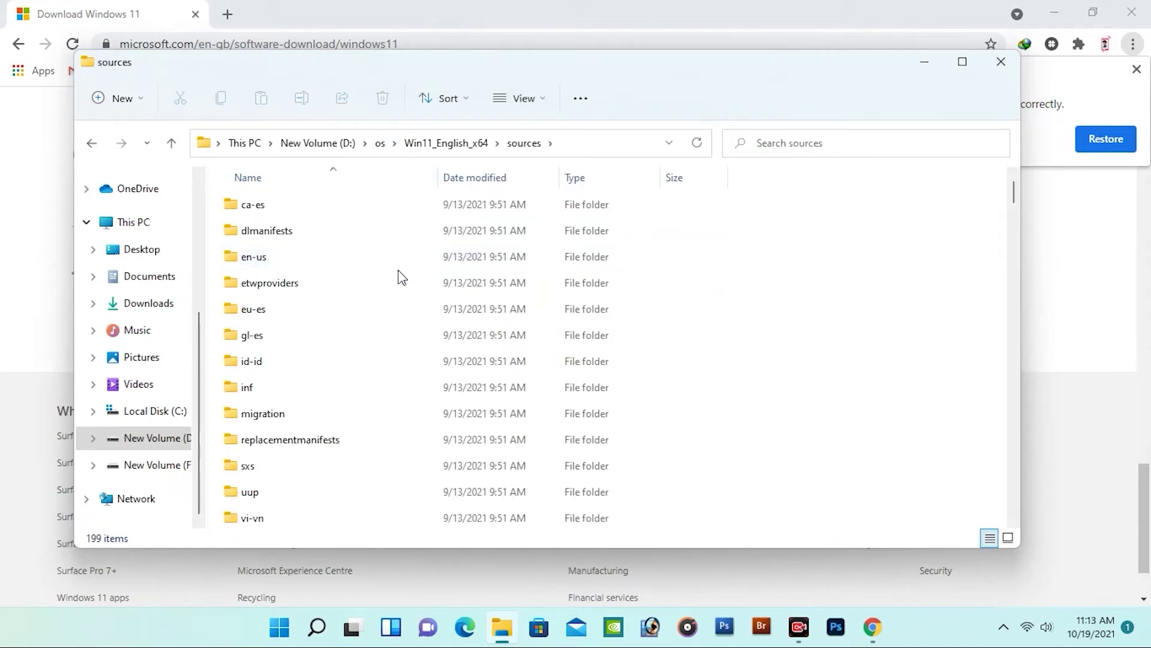
scroll(393, 363, "down", 5)
scroll(388, 363, "up", 4)
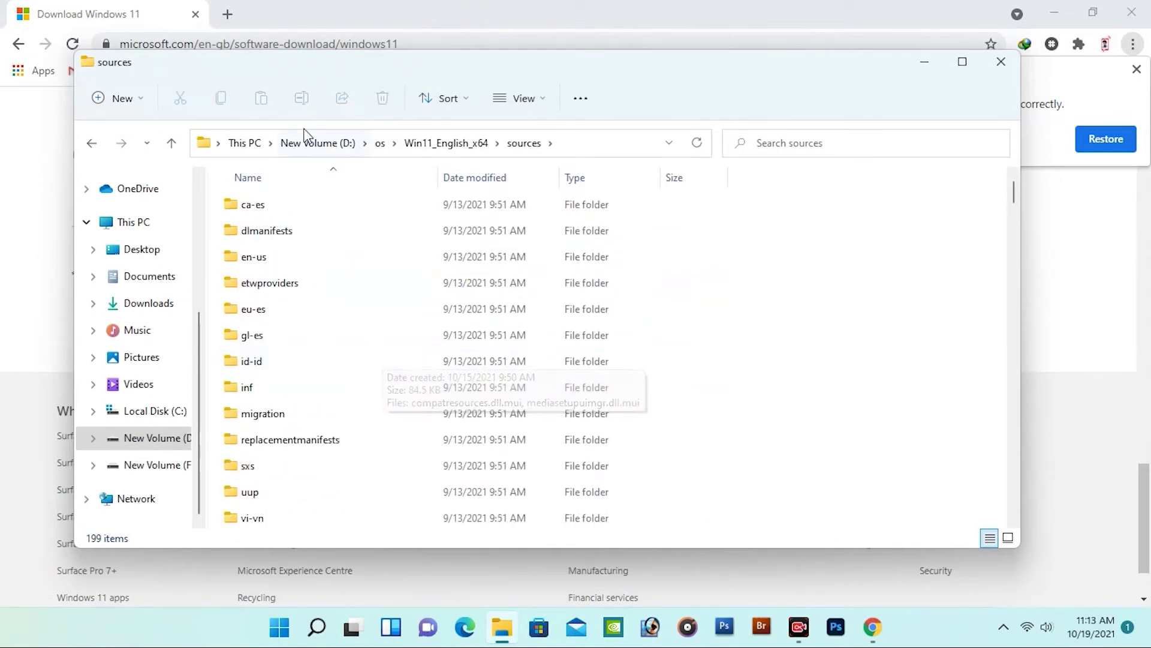
- Copy appraiserres.dll from the "How to Install Windows 11 without TPM 2.0" folder inside the os folder on drive D
left_click(326, 146)
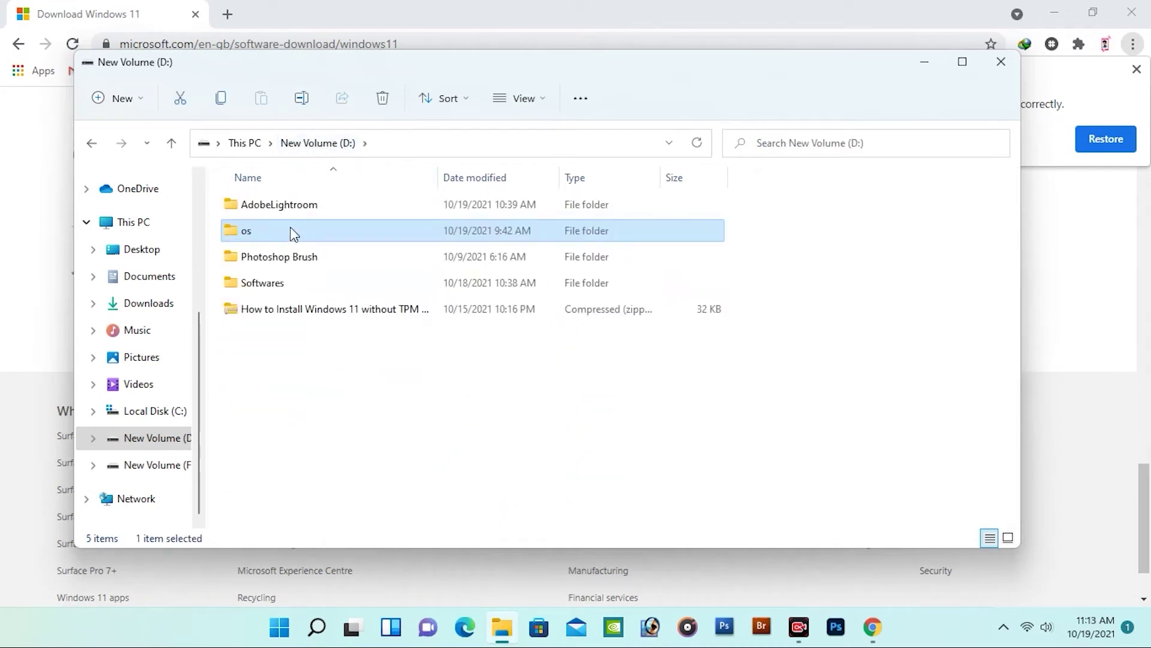
double_click(290, 228)
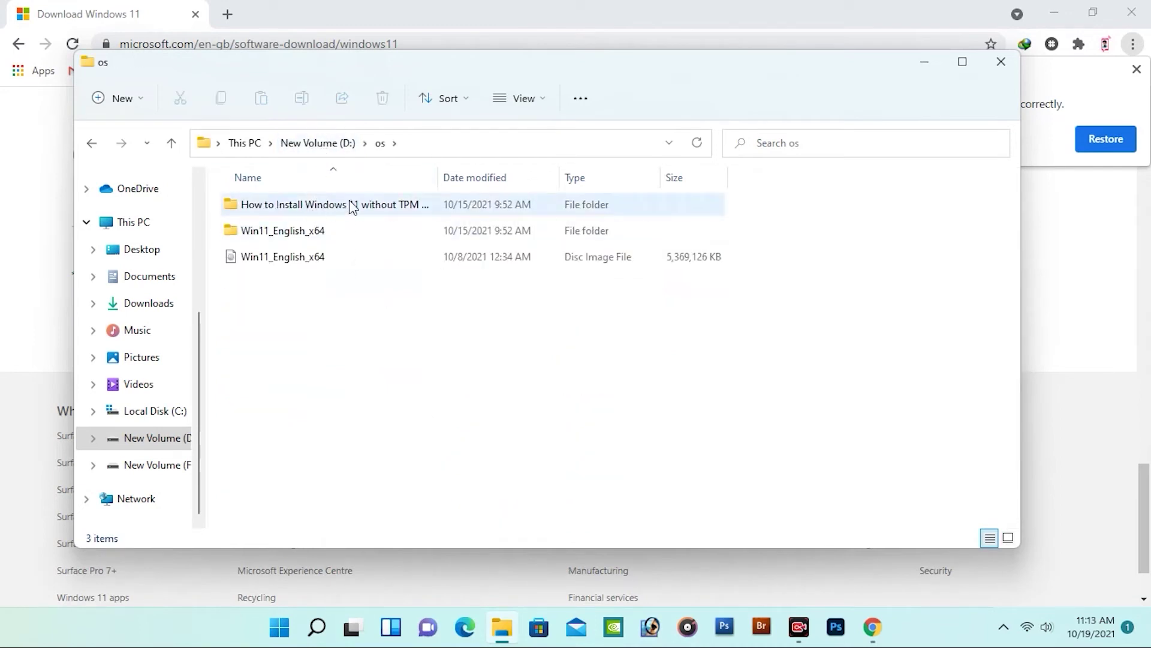
double_click(353, 207)
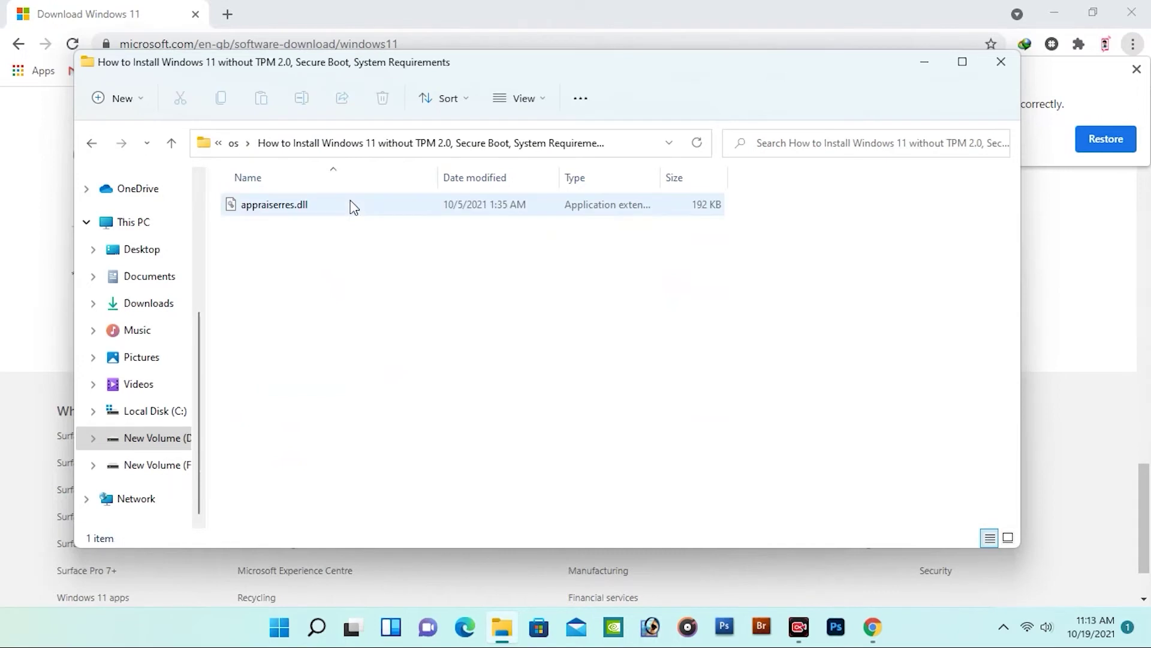
left_click(255, 207)
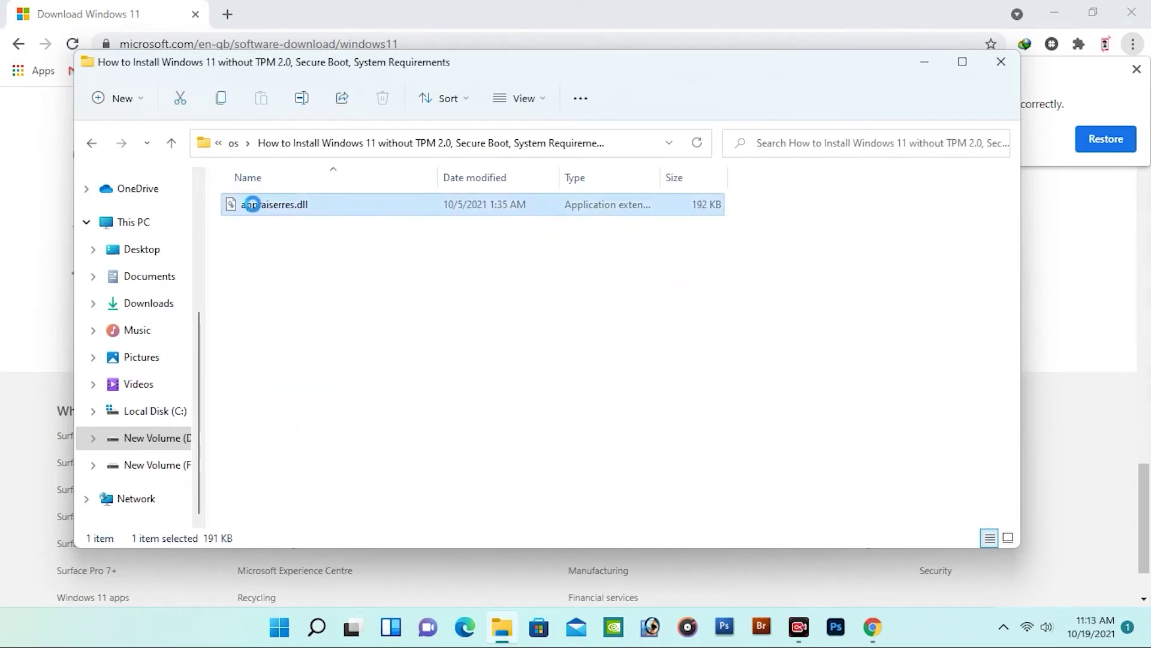
right_click(254, 207)
left_click(310, 225)
- Open the sources folder inside Win11_English_x64, and return to the parent folder containing the setup file
left_click(234, 146)
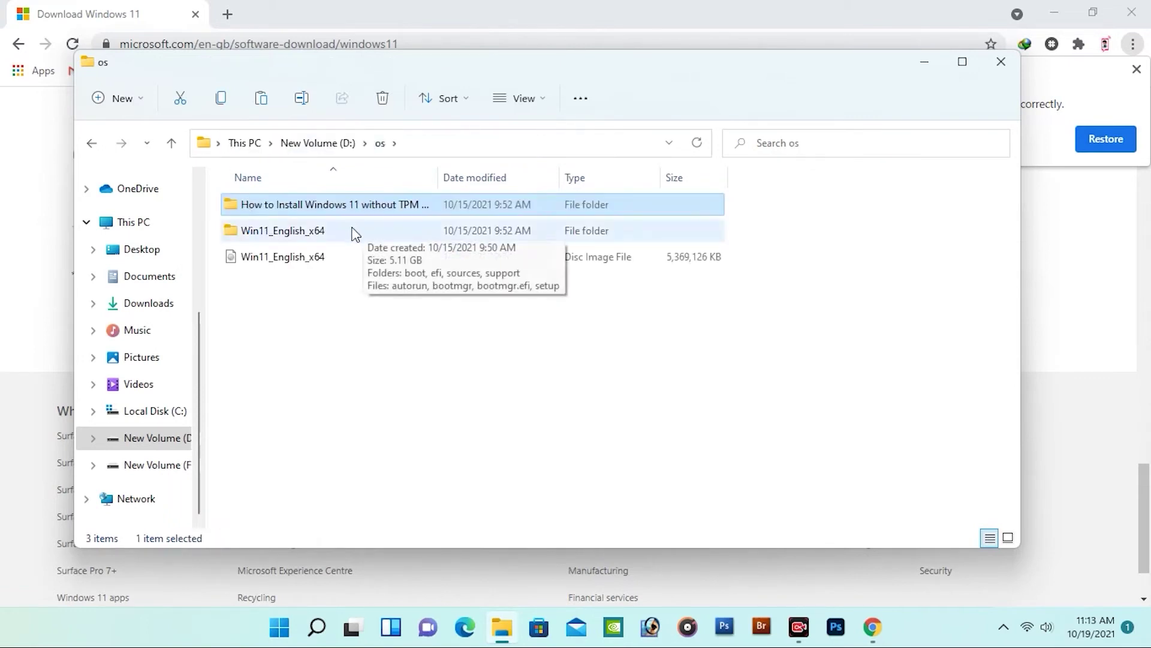
double_click(330, 236)
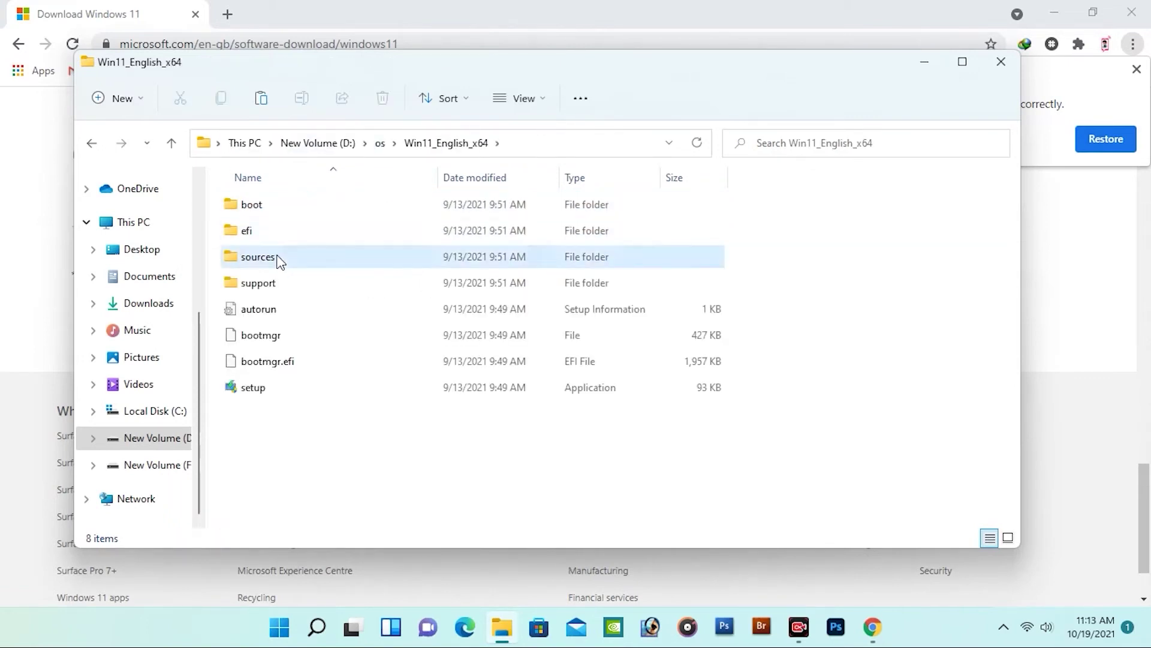
double_click(278, 257)
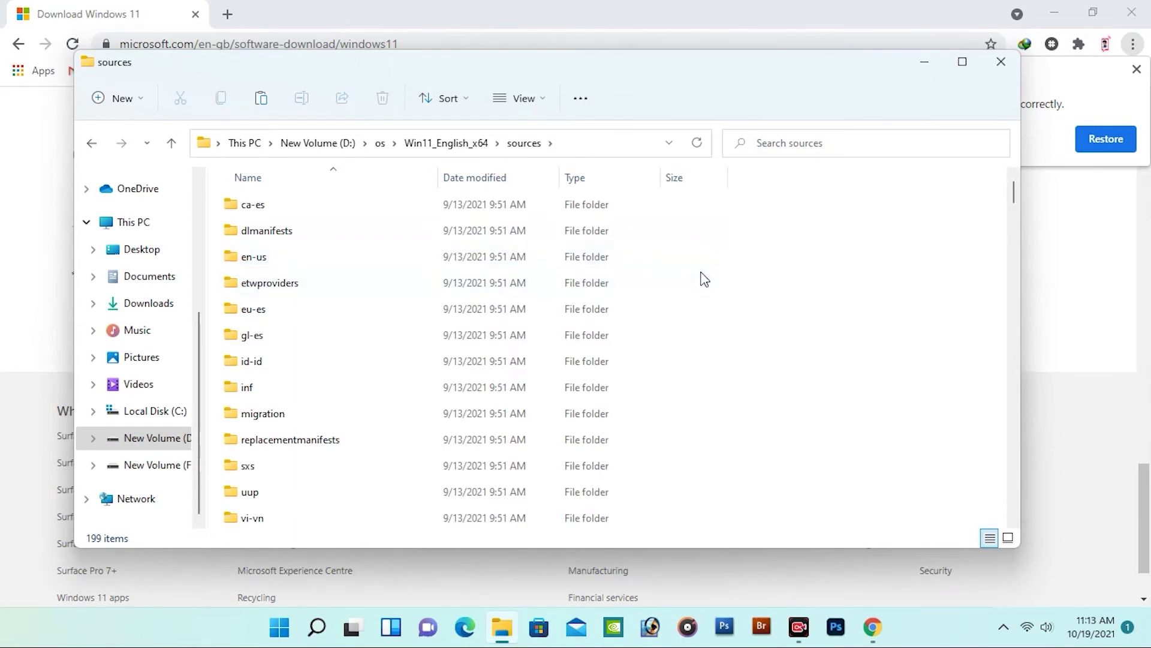
mouse_move(703, 279)
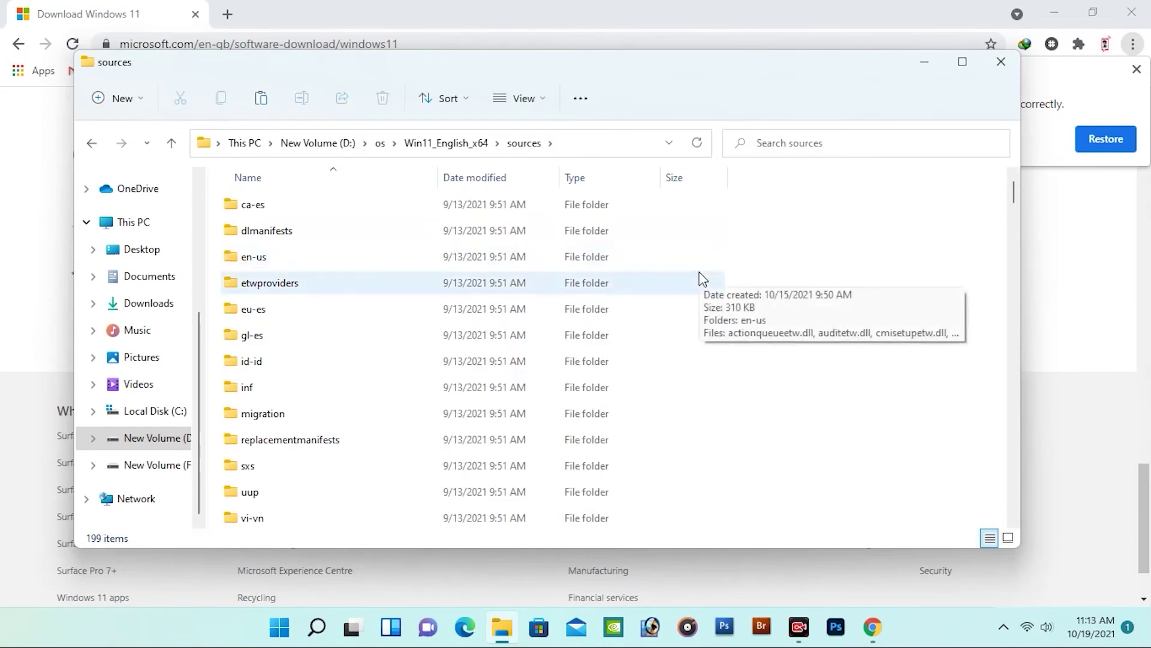
left_click(91, 143)
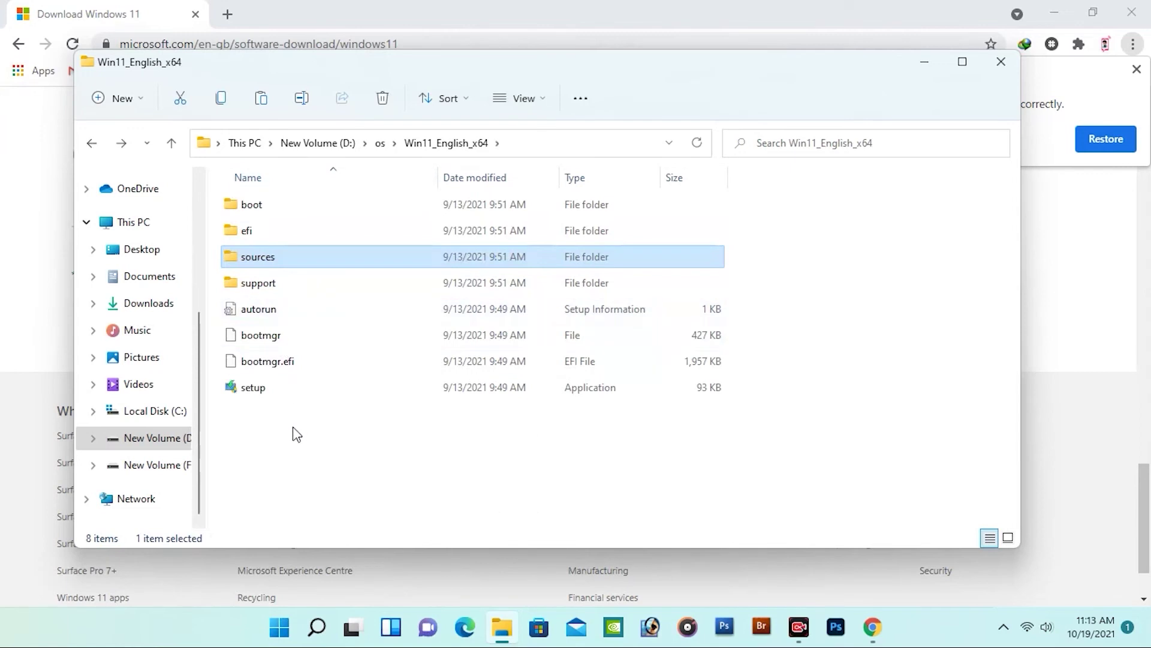
mouse_move(284, 394)
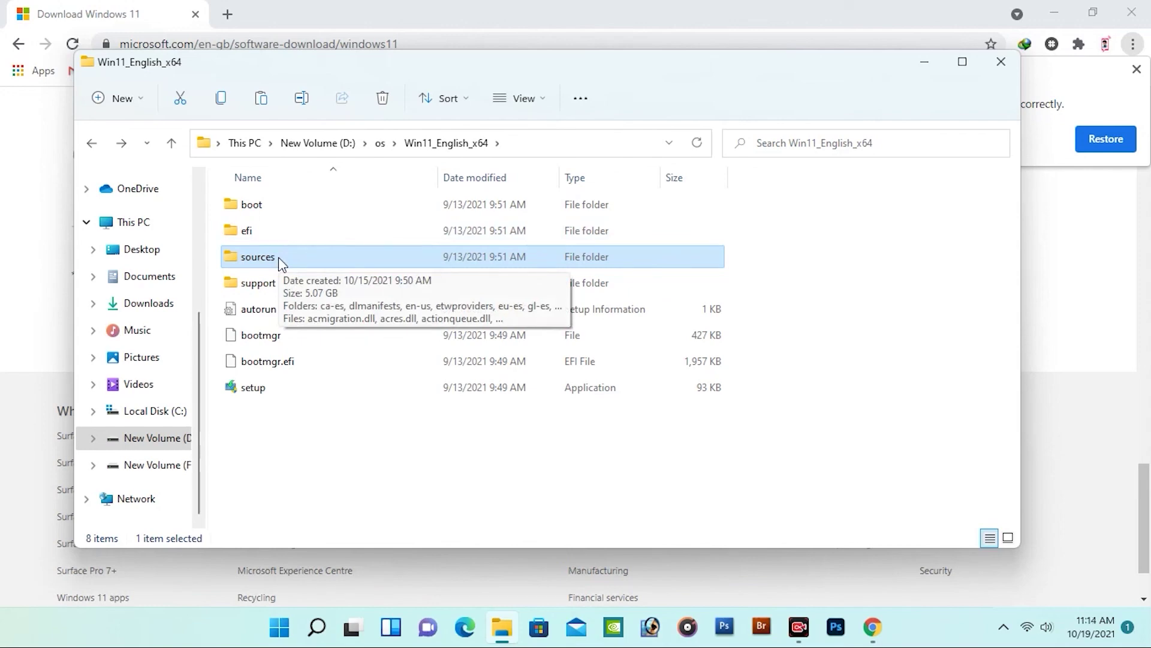
- Close the File Explorer window and minimize the browser to show the desktop
left_click(1000, 62)
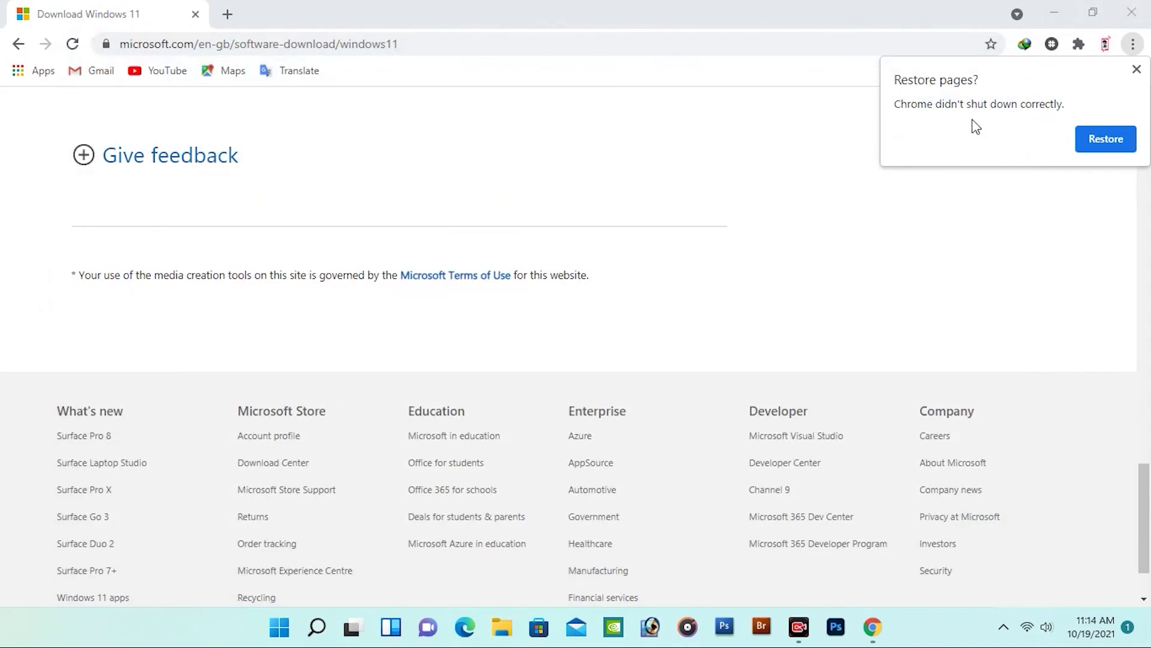
left_click(1056, 12)
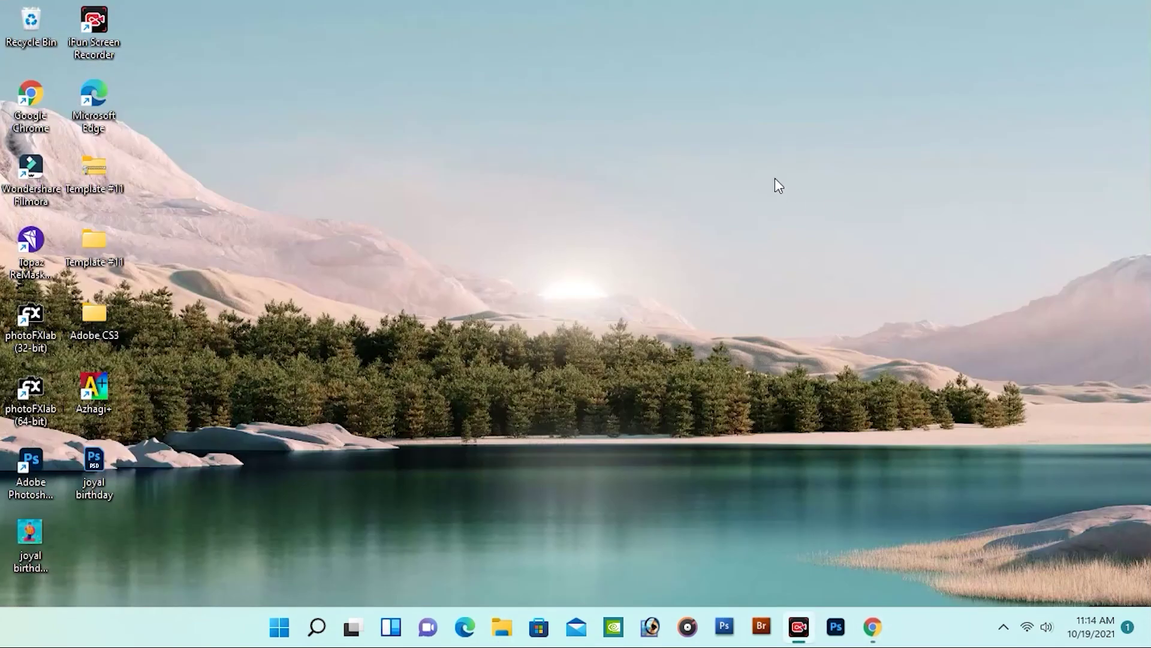